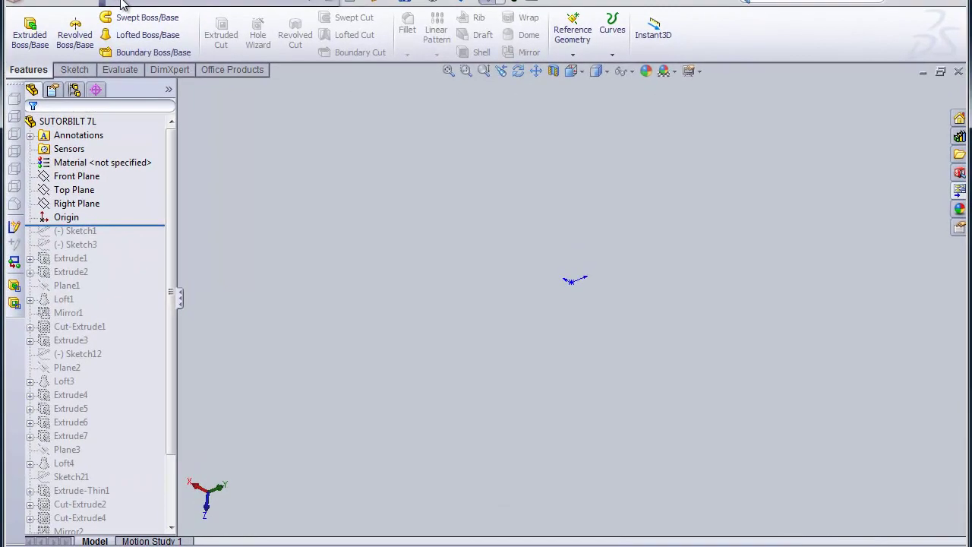
Open the File menu showing New, Open, Save and the recent documents list
click(121, 3)
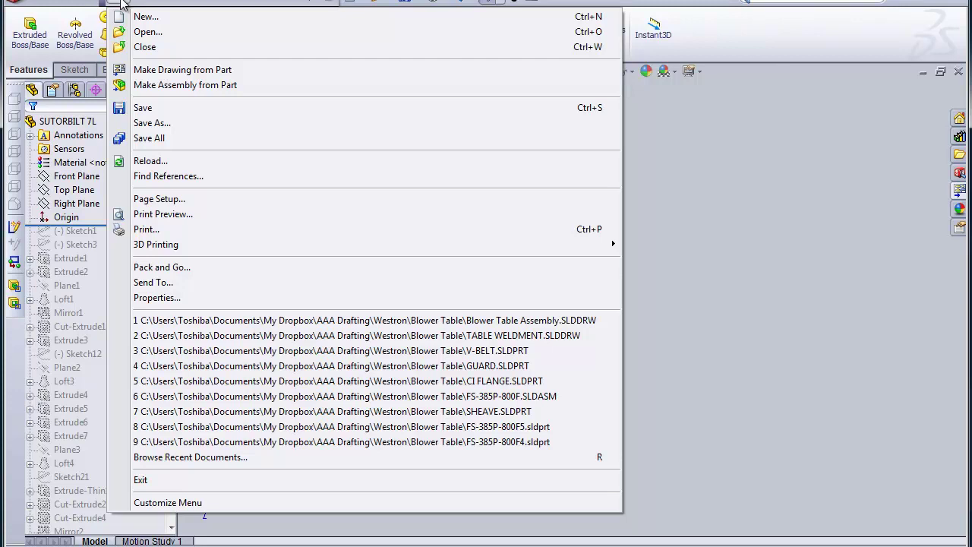
Open 7L-top view.dwg from the Blower Table folder with the file type filtered to DWG (*.dwg)
click(145, 32)
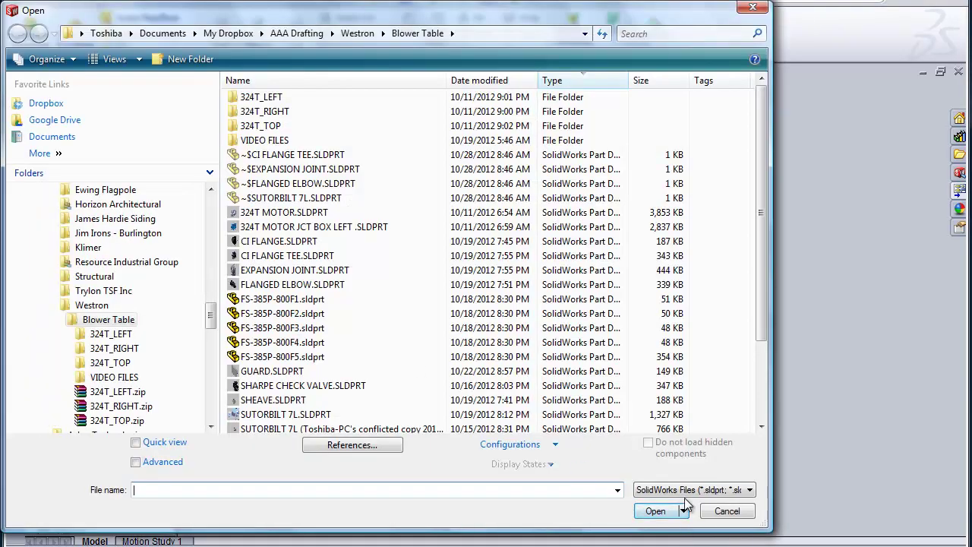
click(687, 489)
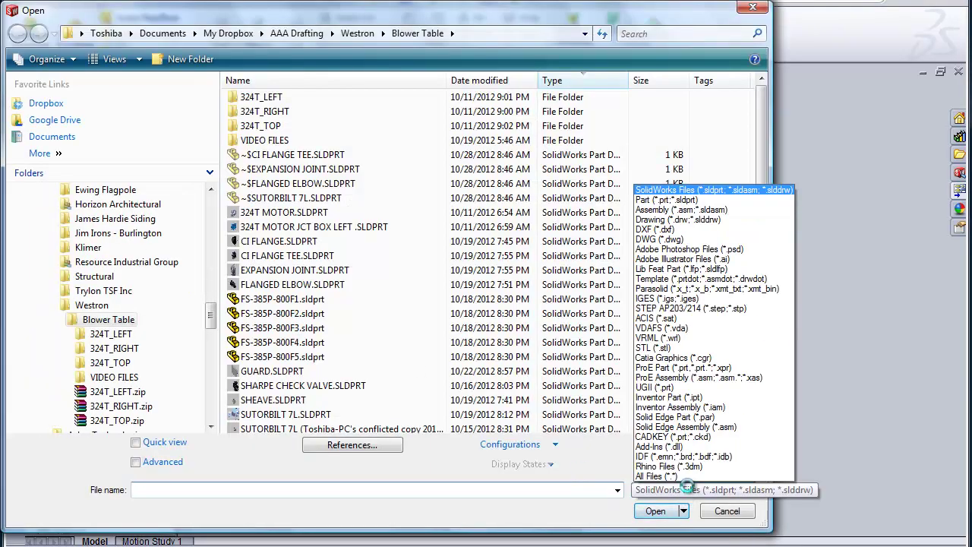
click(659, 239)
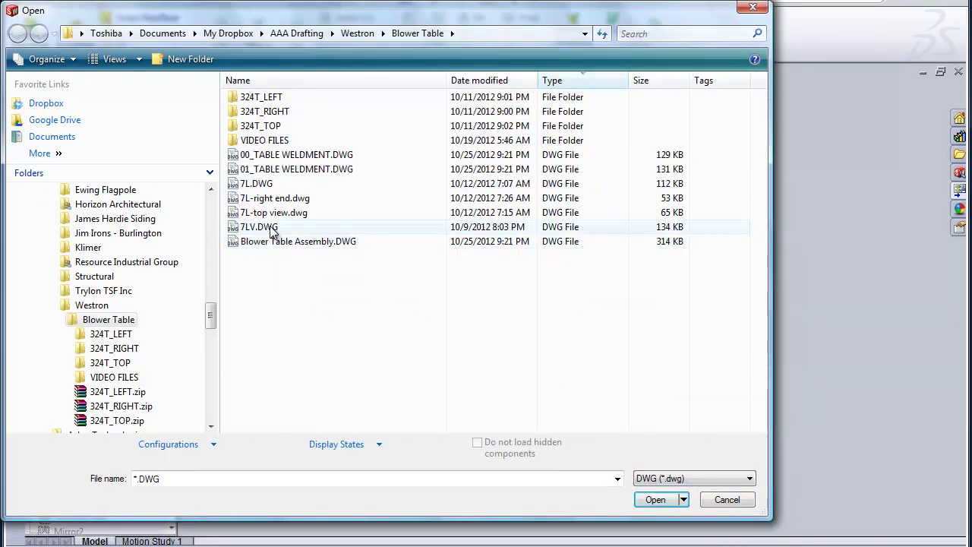
click(265, 214)
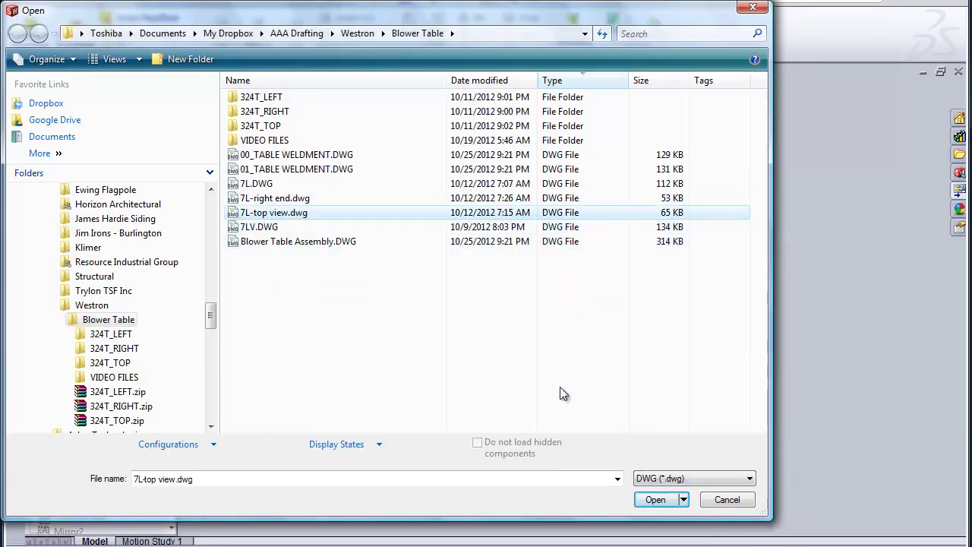
click(655, 499)
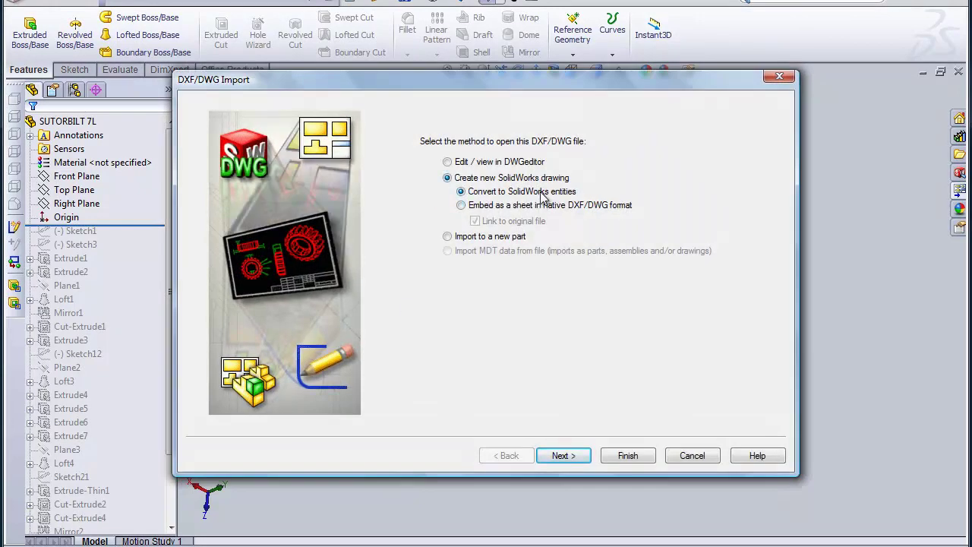
Import the 7L top-view DWG into a new part as a 2D sketch in inches
click(447, 238)
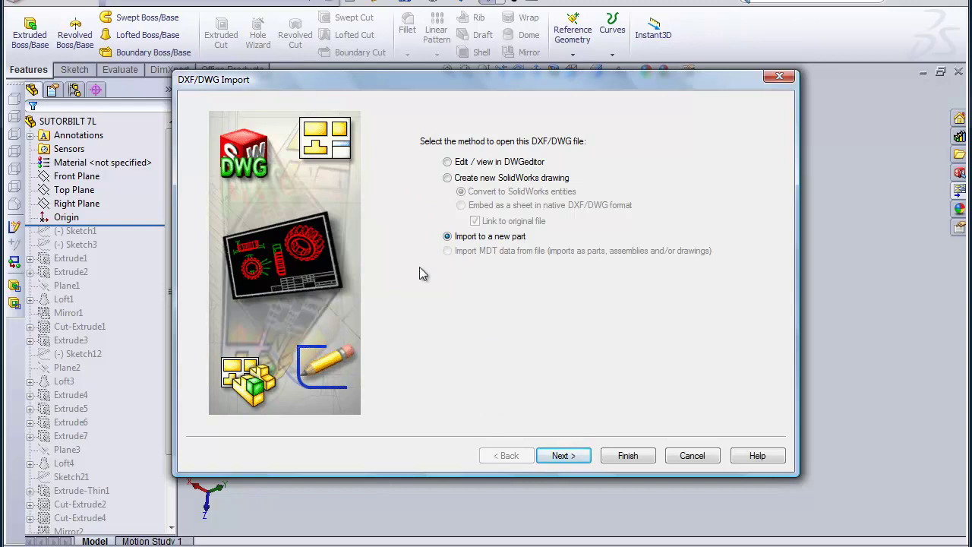
click(563, 459)
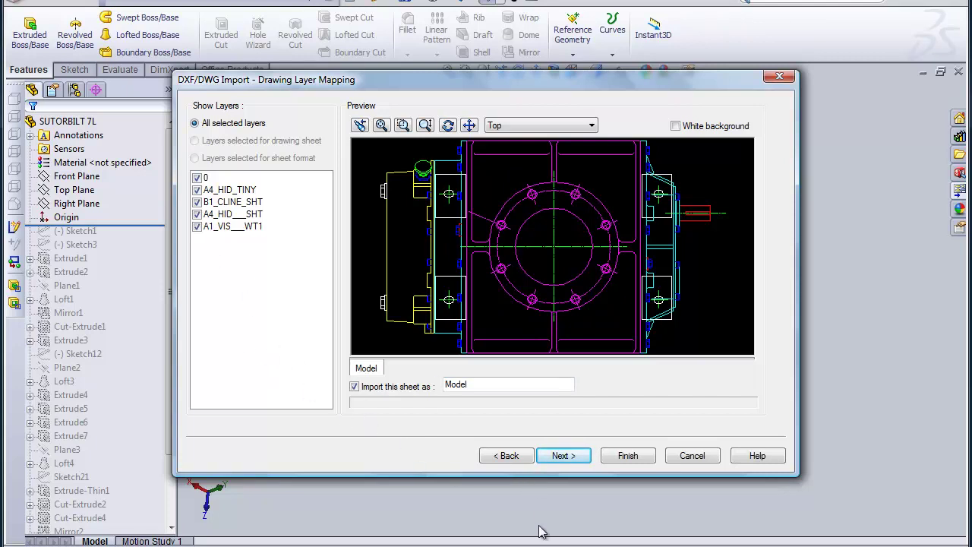
click(563, 455)
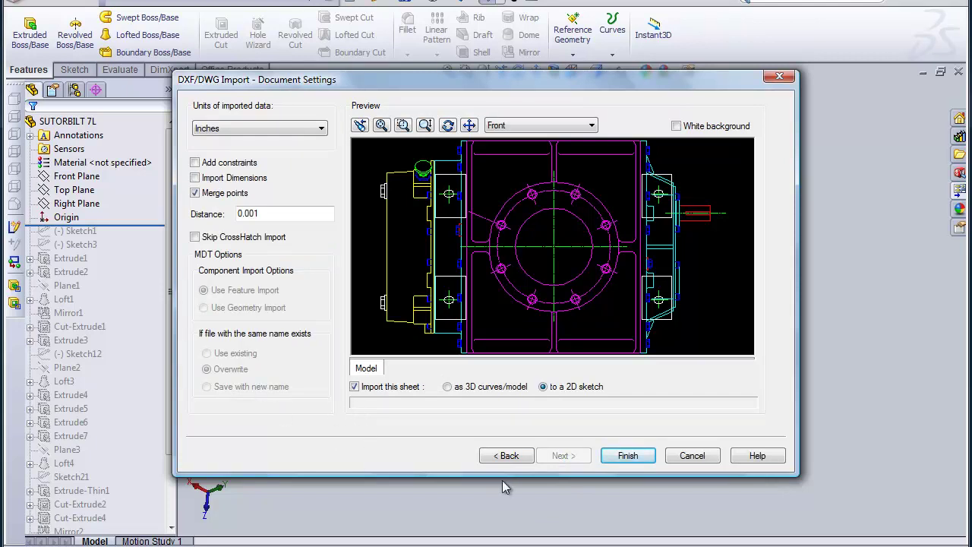
click(615, 460)
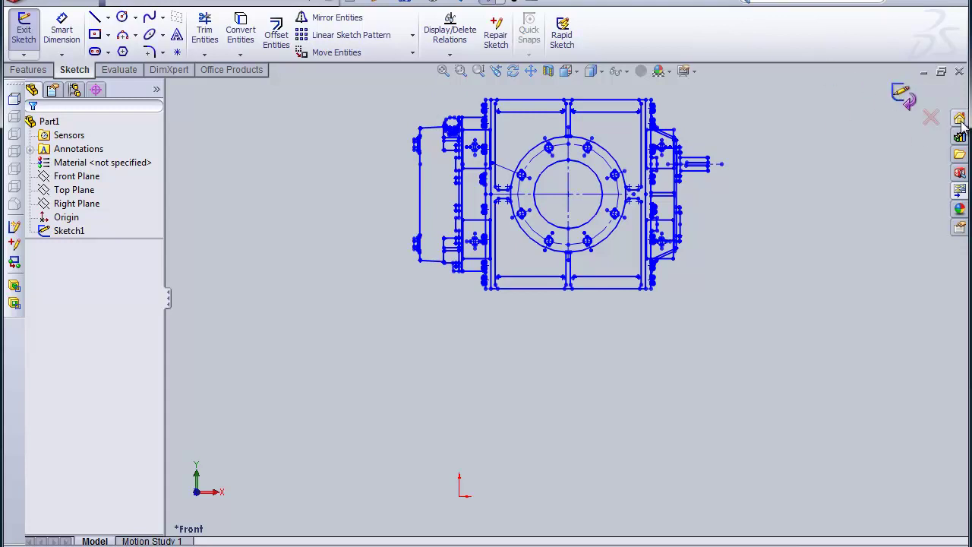
Exit the imported sketch and close Part1 without saving
click(928, 121)
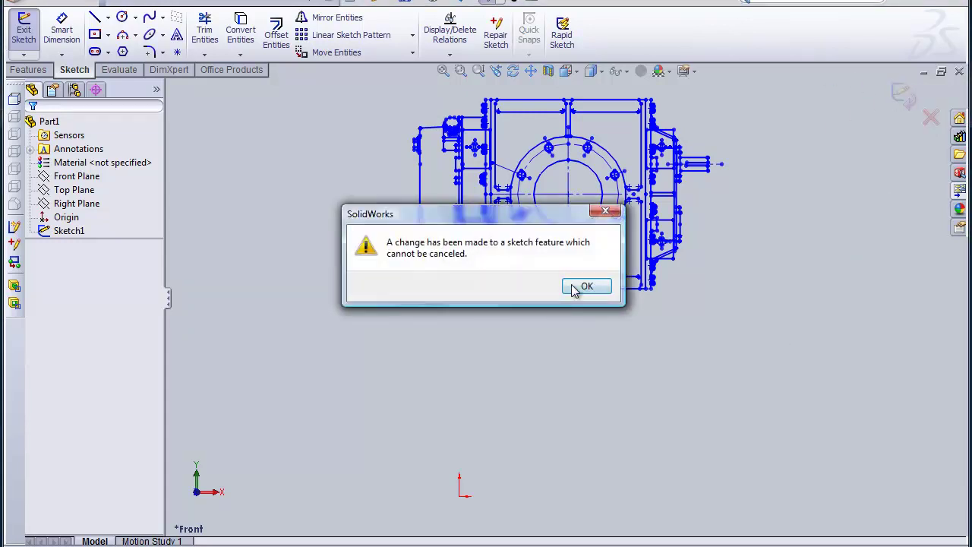
click(579, 293)
click(902, 94)
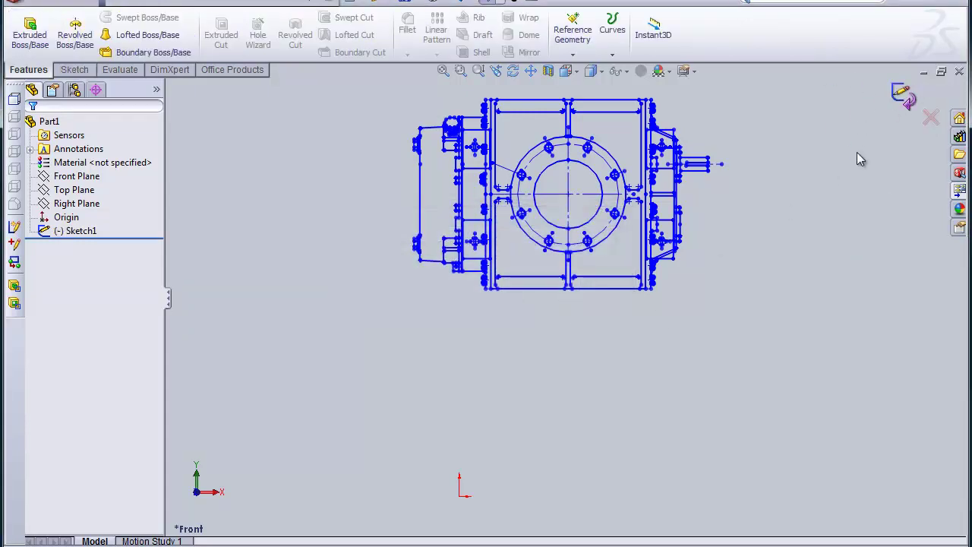
click(959, 70)
click(502, 305)
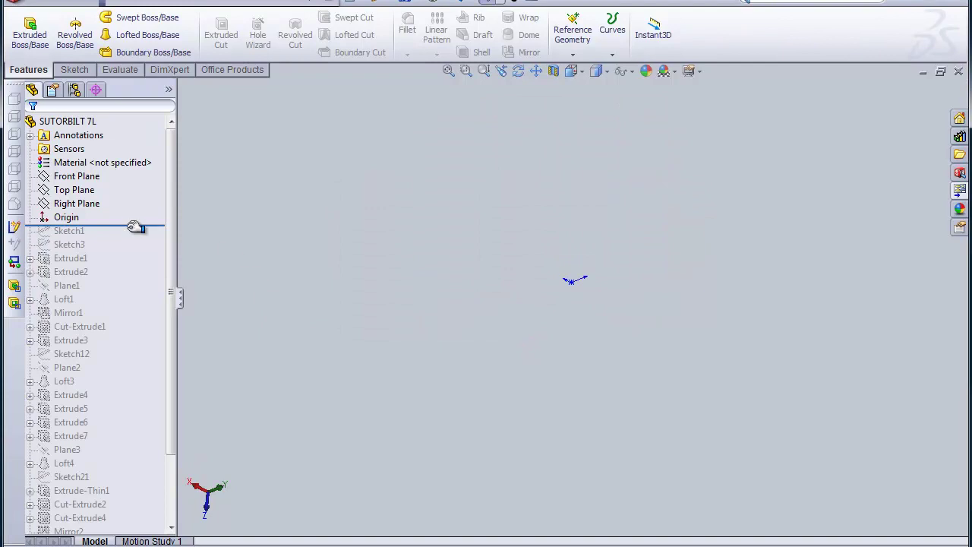
Roll SUTORBILT 7L forward below Sketch3 and orbit to view both sketches
drag(124, 226, 141, 252)
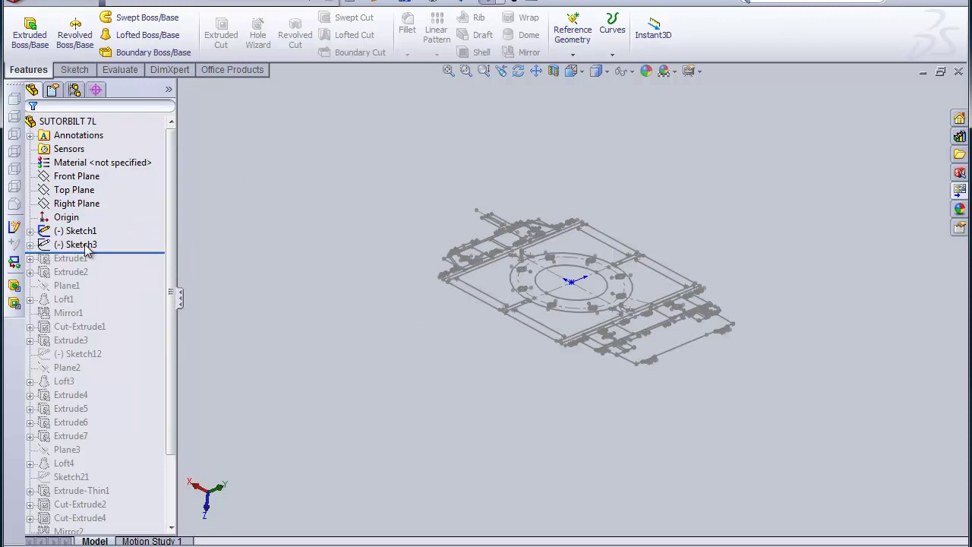
click(102, 243)
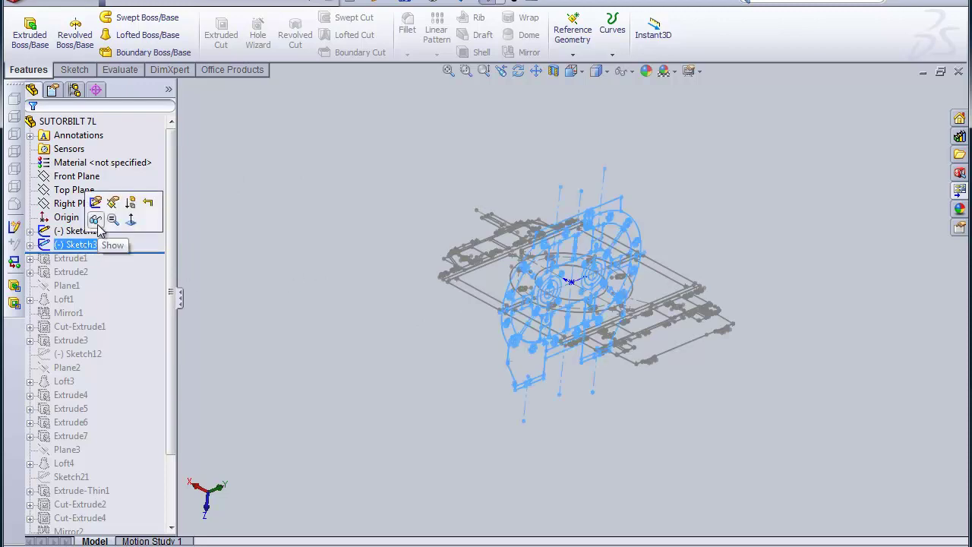
click(237, 287)
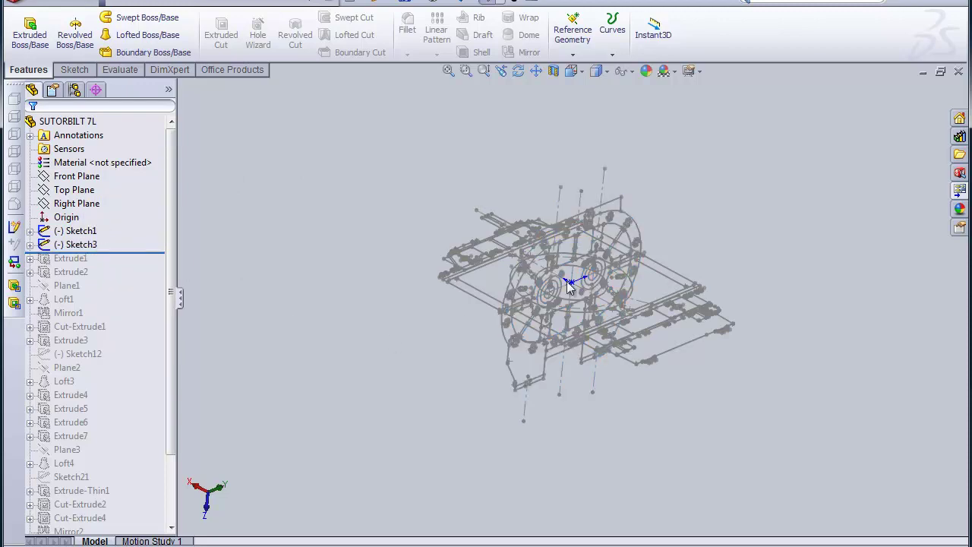
click(517, 70)
drag(464, 237, 376, 238)
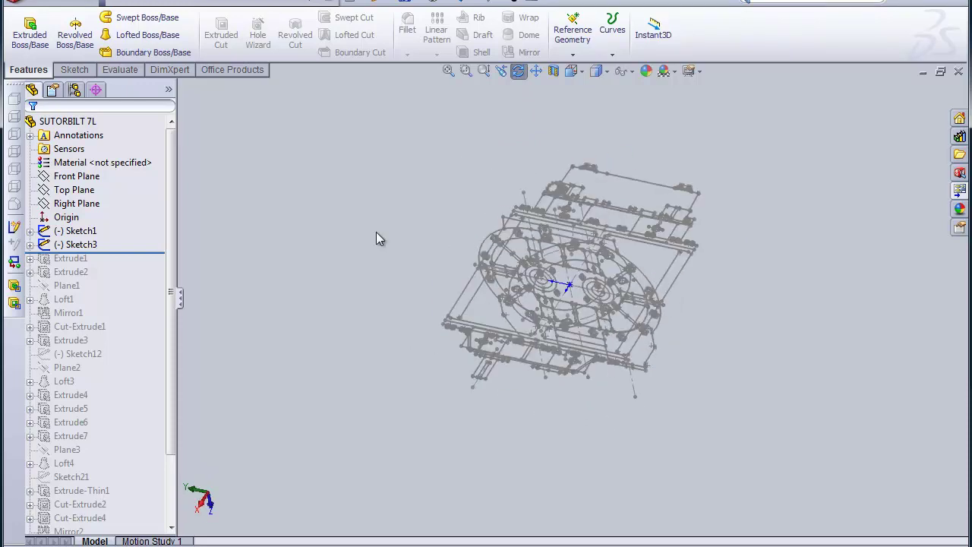
click(71, 178)
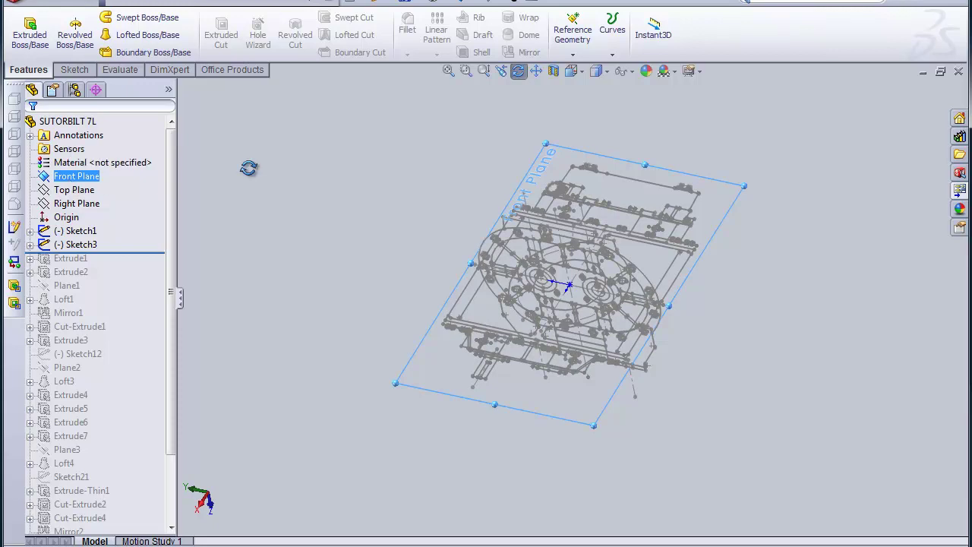
click(79, 192)
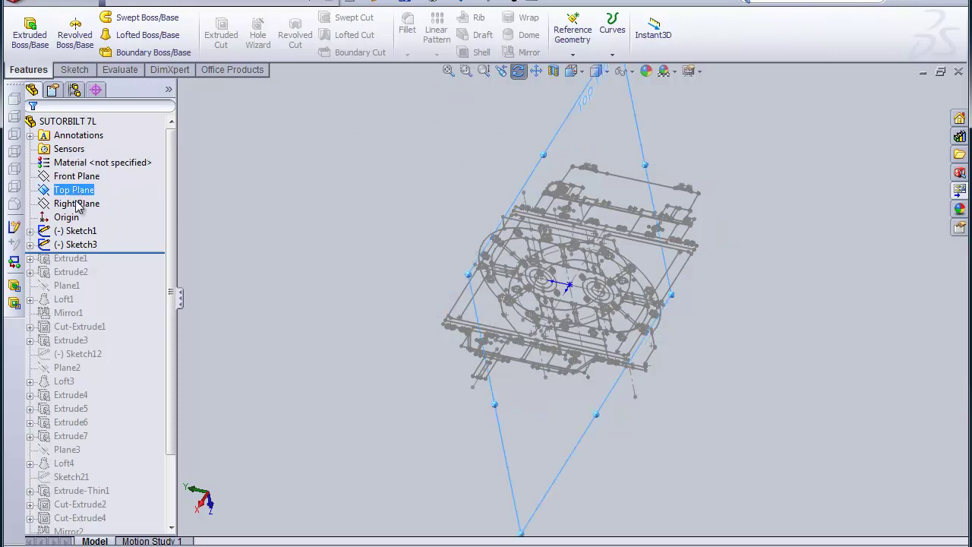
click(78, 205)
middle_drag(269, 258, 382, 168)
right_click(384, 172)
click(414, 182)
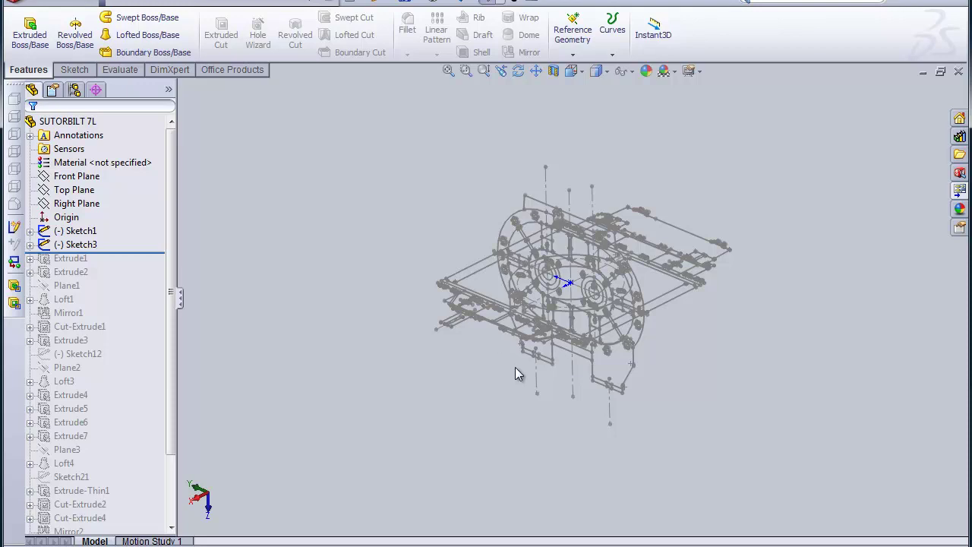
drag(140, 253, 134, 267)
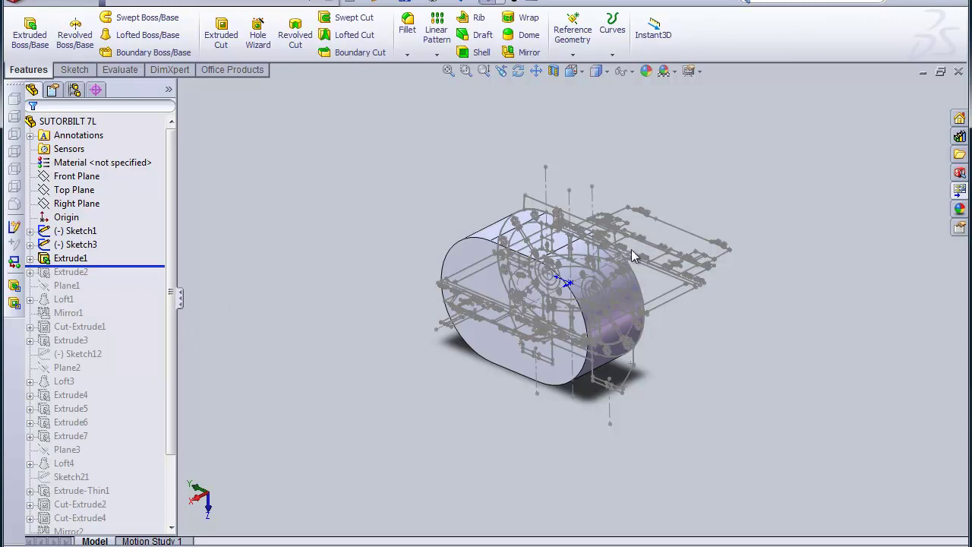
click(518, 71)
drag(543, 132, 457, 193)
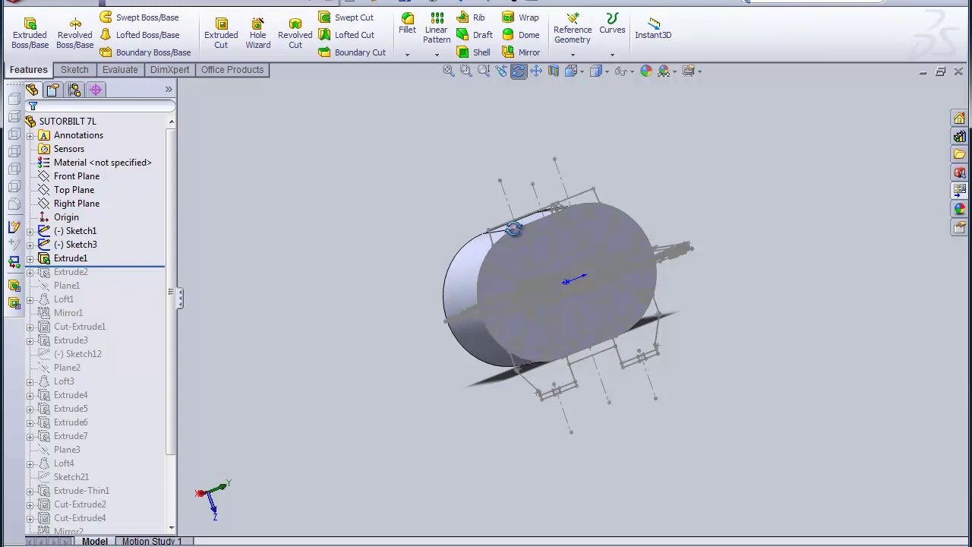
drag(651, 281, 628, 327)
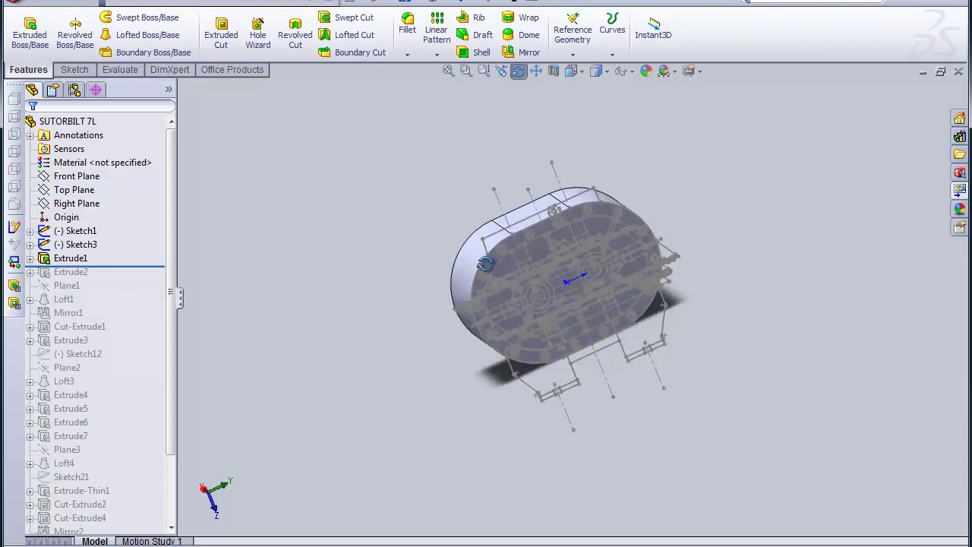
drag(448, 212, 410, 204)
right_click(413, 205)
click(419, 213)
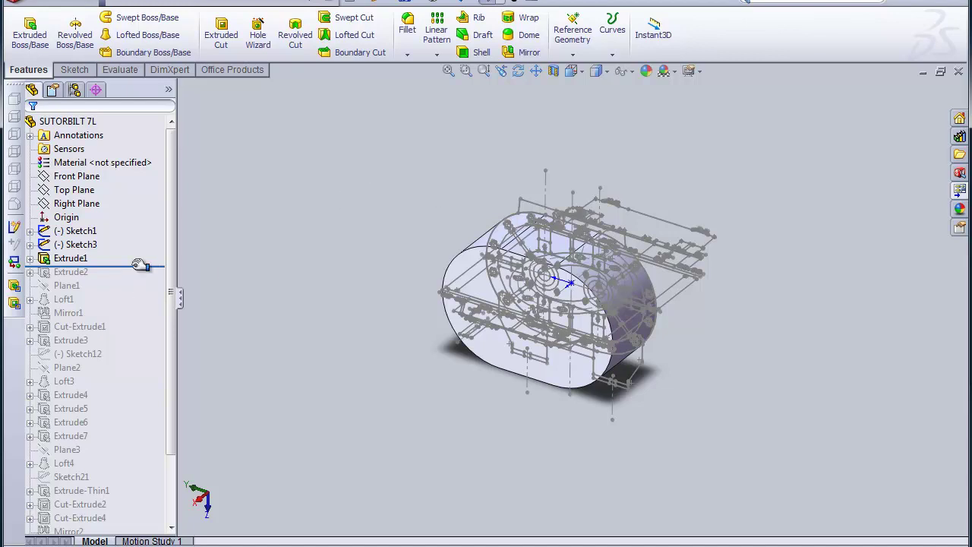
drag(141, 265, 140, 280)
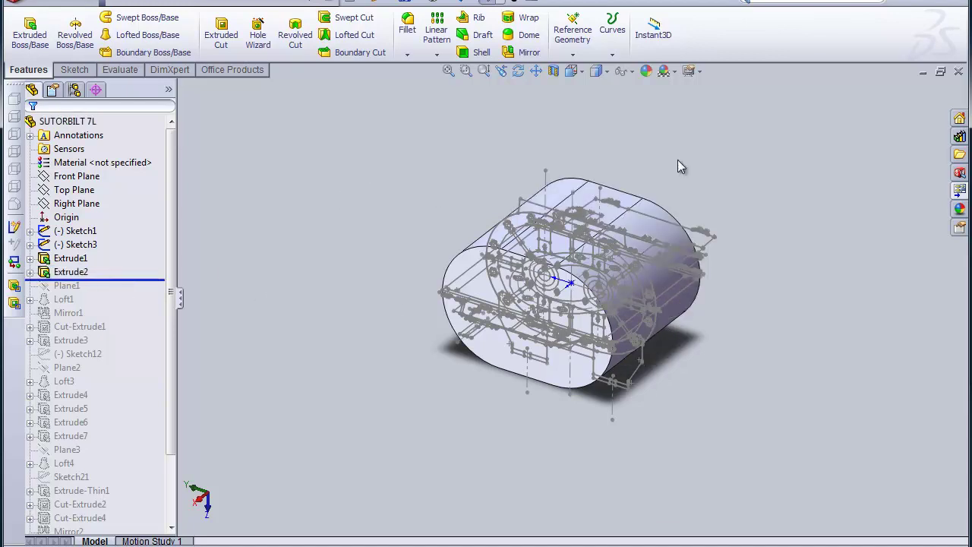
click(518, 71)
drag(554, 129, 600, 352)
drag(535, 214, 668, 300)
click(465, 70)
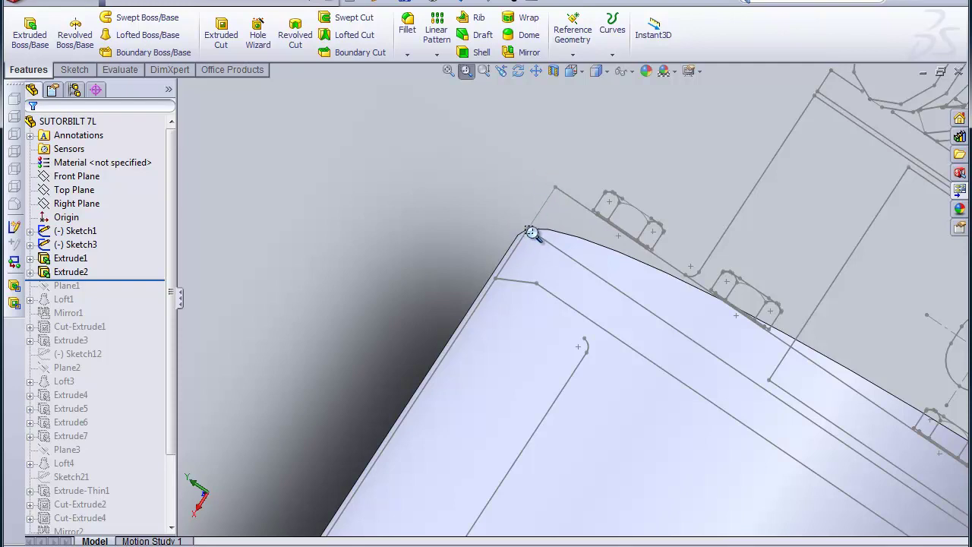
scroll(461, 178, up, 5)
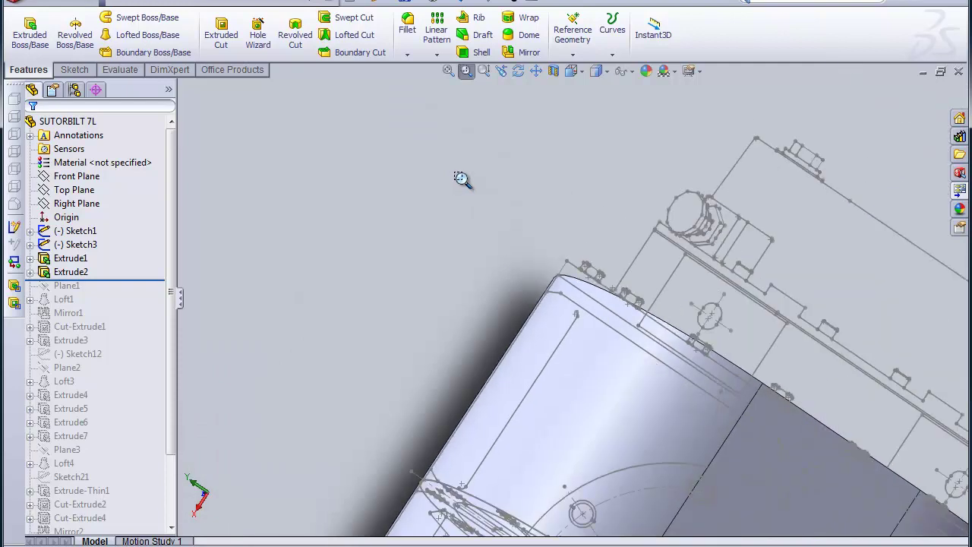
scroll(461, 178, up, 2)
Roll the history forward past Loft1 and Mirror1 to below Plane2, then fit and orbit the view
click(519, 71)
drag(565, 133, 509, 149)
right_click(510, 147)
click(548, 155)
drag(139, 280, 143, 306)
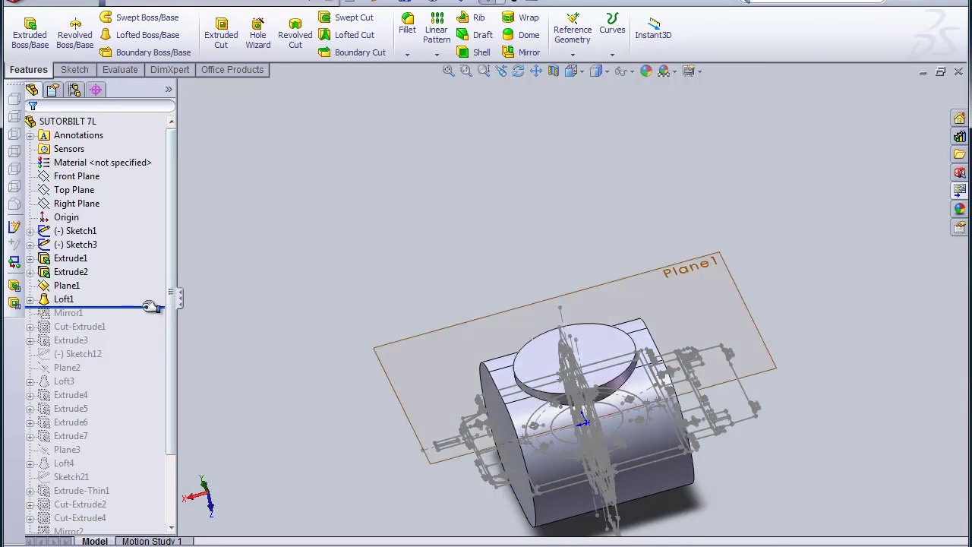
drag(150, 306, 155, 319)
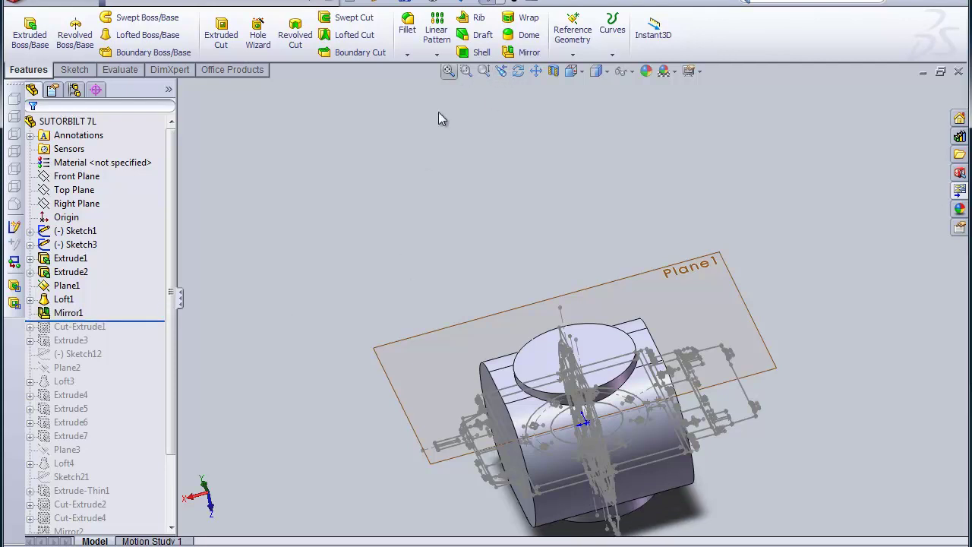
key(f)
click(518, 71)
drag(479, 191, 155, 375)
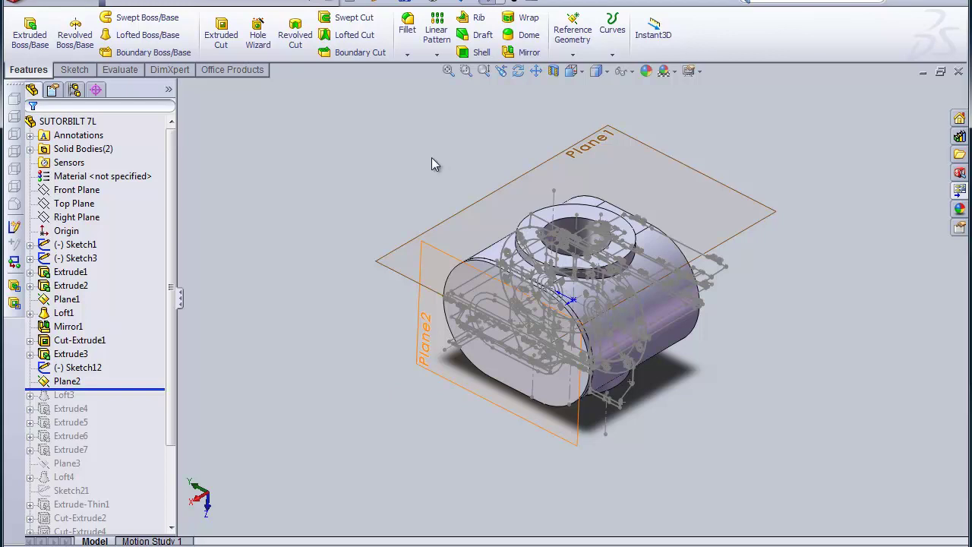
click(465, 71)
drag(444, 261, 667, 441)
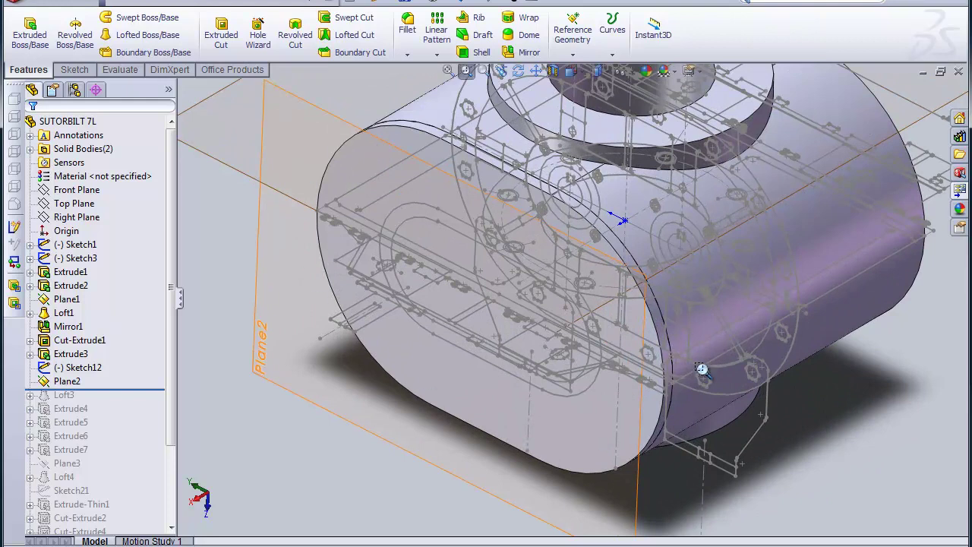
drag(466, 392, 554, 418)
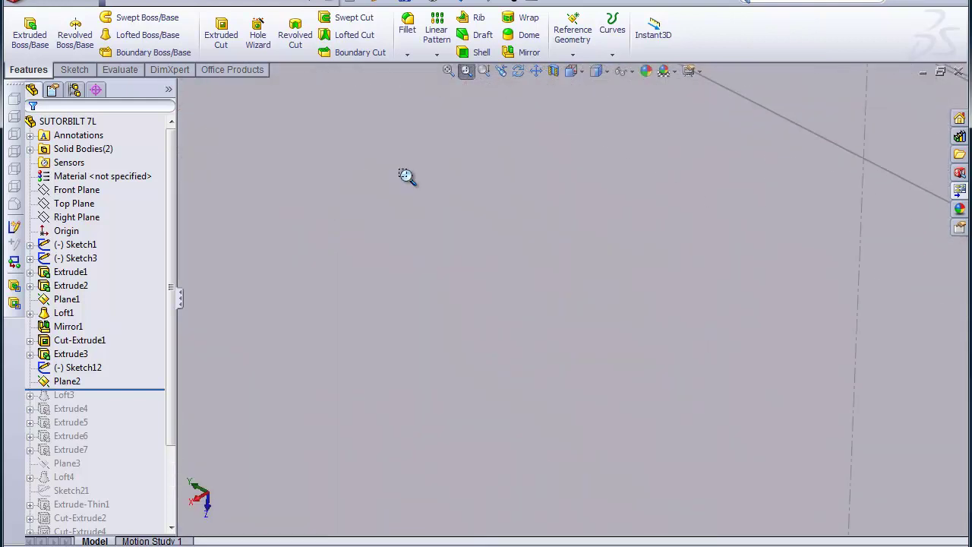
scroll(432, 243, up, 5)
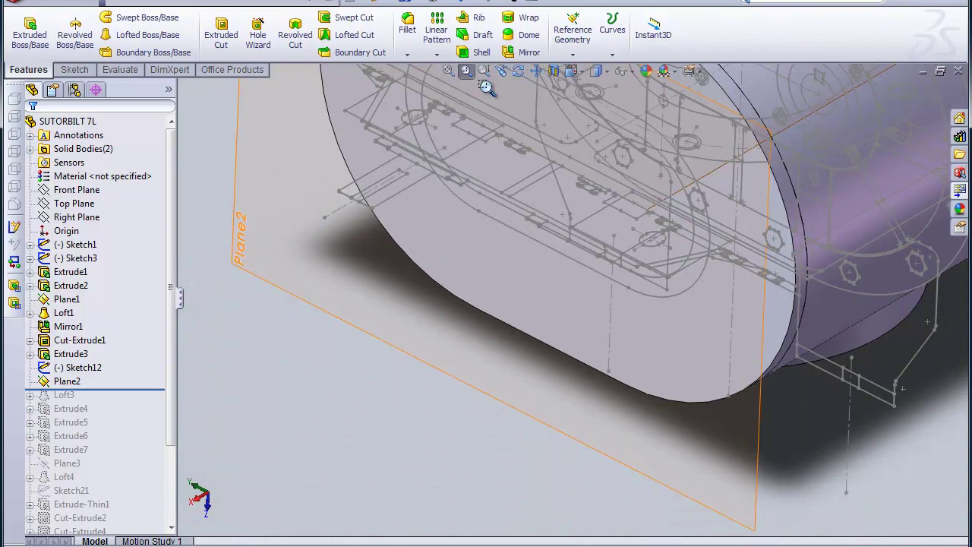
drag(750, 249, 842, 331)
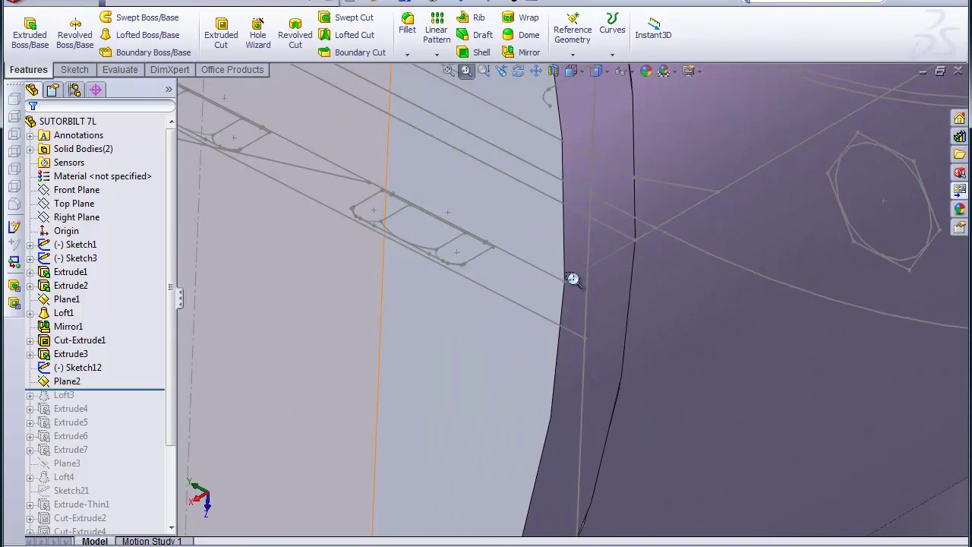
scroll(568, 284, up, 5)
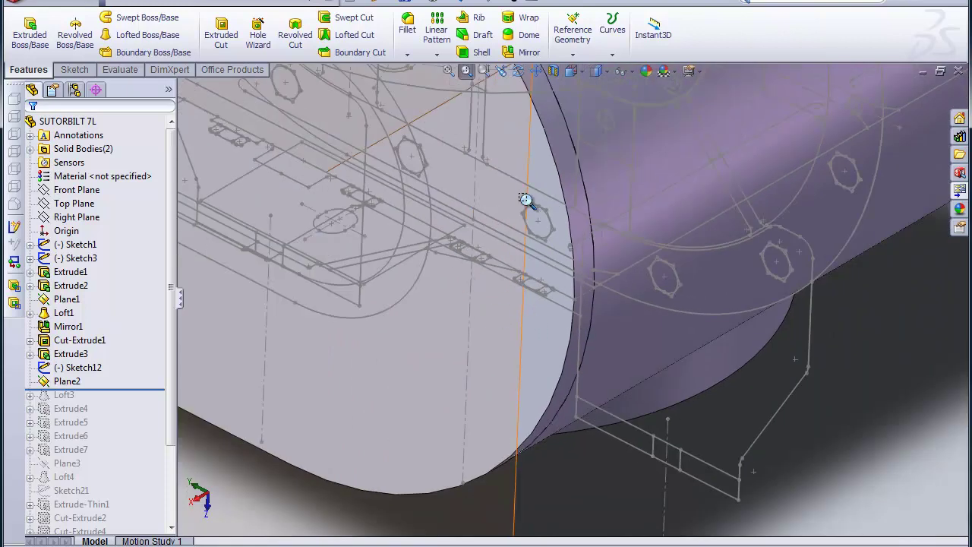
scroll(481, 245, up, 5)
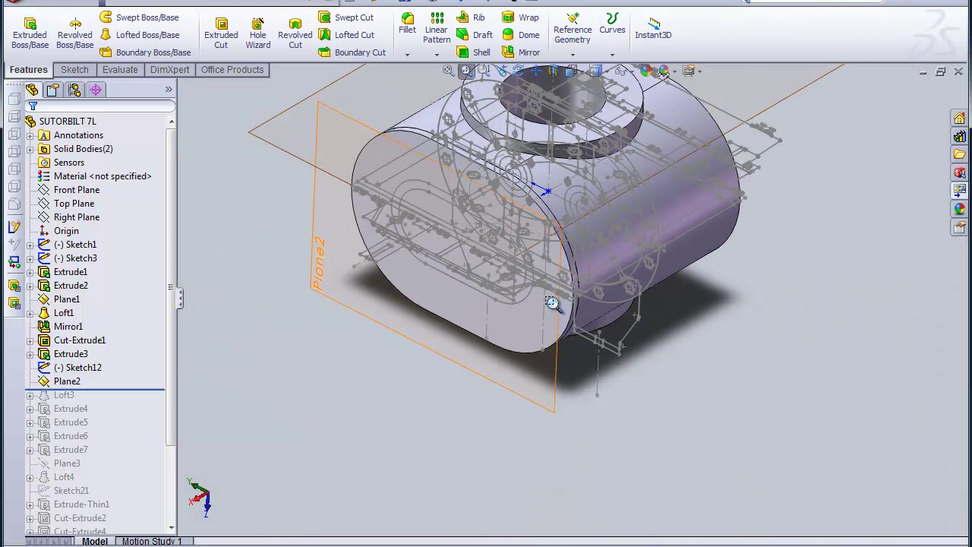
drag(381, 147, 364, 199)
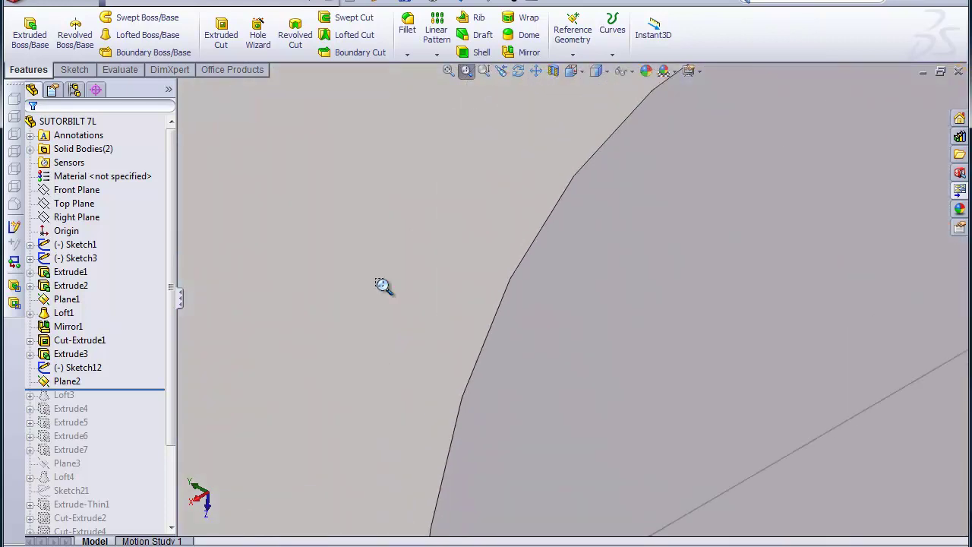
click(448, 71)
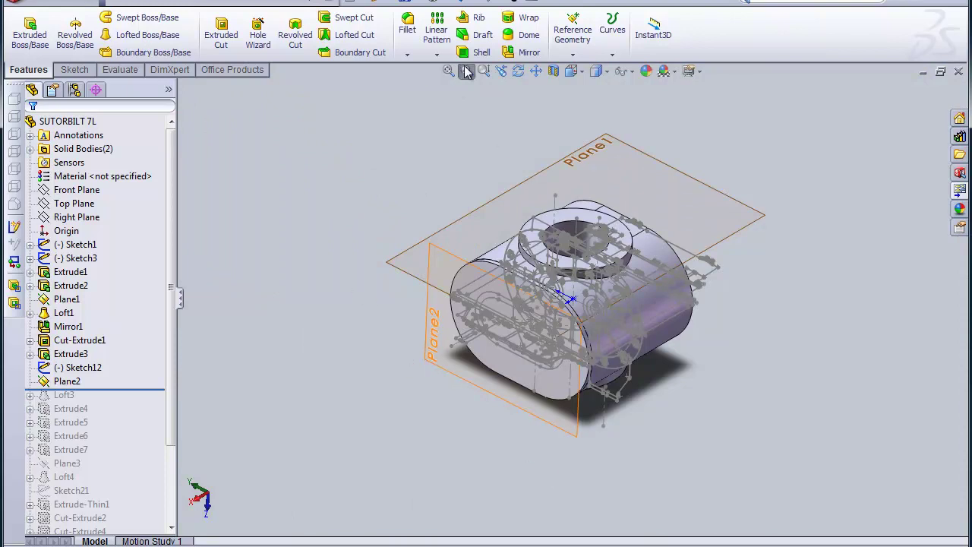
Roll the history forward below Loft4 to add the shaft and end housings
click(519, 72)
drag(562, 251, 454, 227)
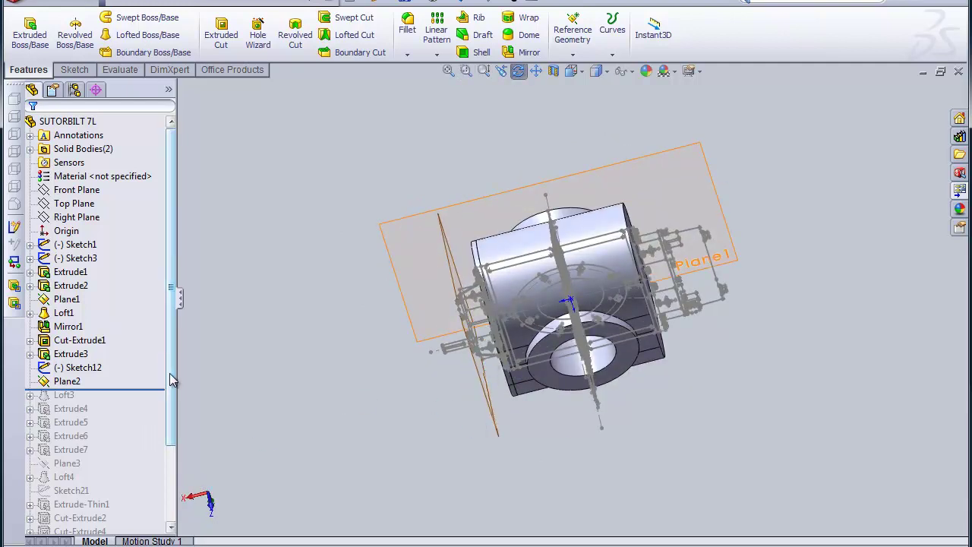
scroll(170, 402, down, 1)
drag(171, 402, 175, 466)
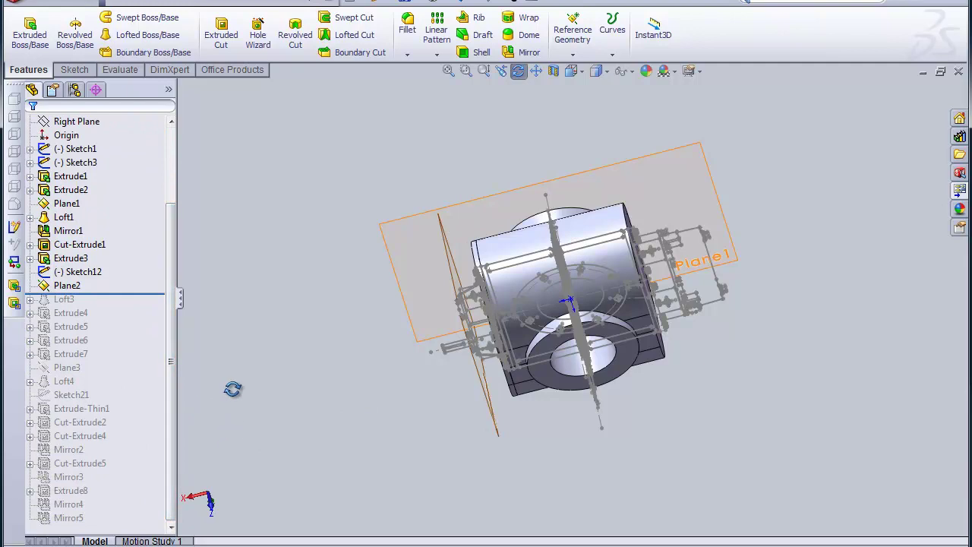
drag(134, 295, 154, 382)
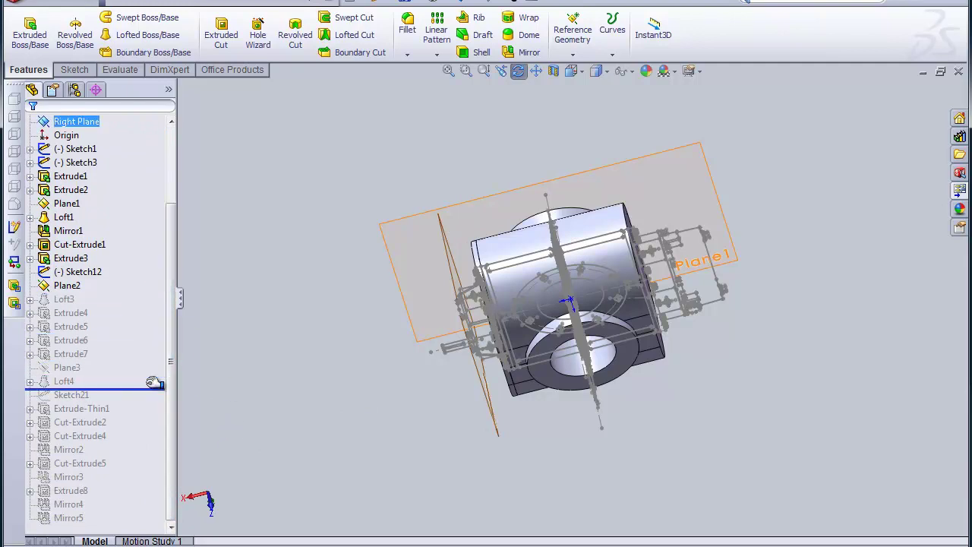
Inspect the motor end up close, fit the view, then roll forward through Cut-Extrude4
click(518, 70)
drag(540, 253, 503, 359)
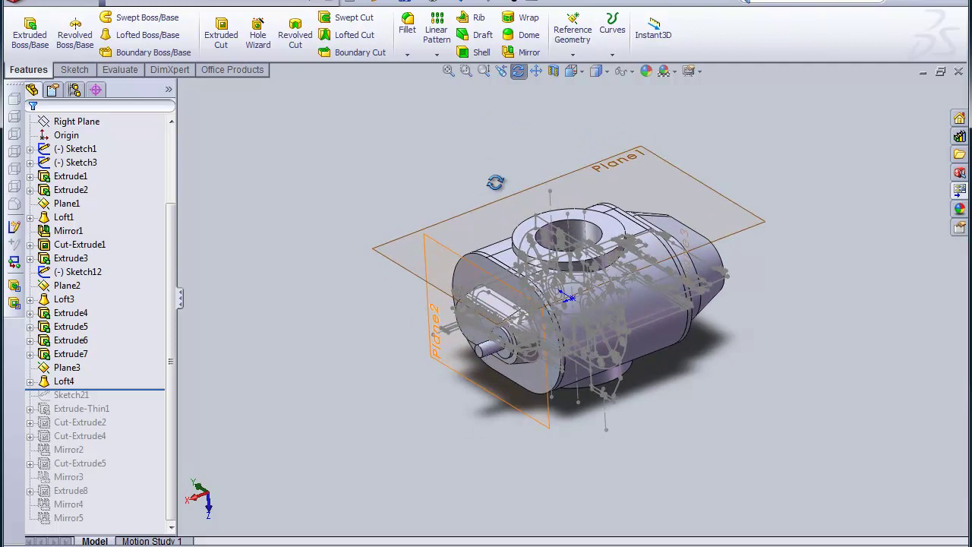
drag(481, 183, 410, 380)
click(465, 71)
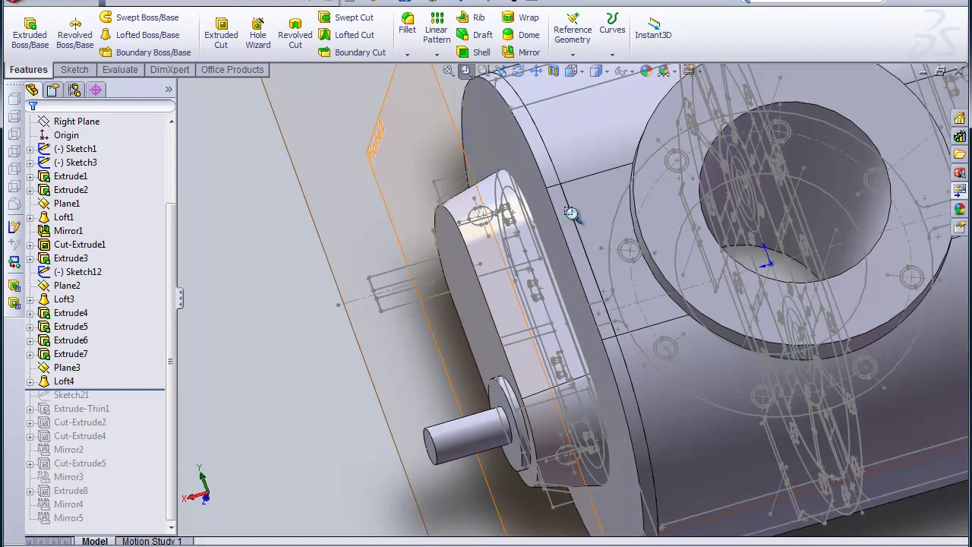
scroll(574, 217, up, 3)
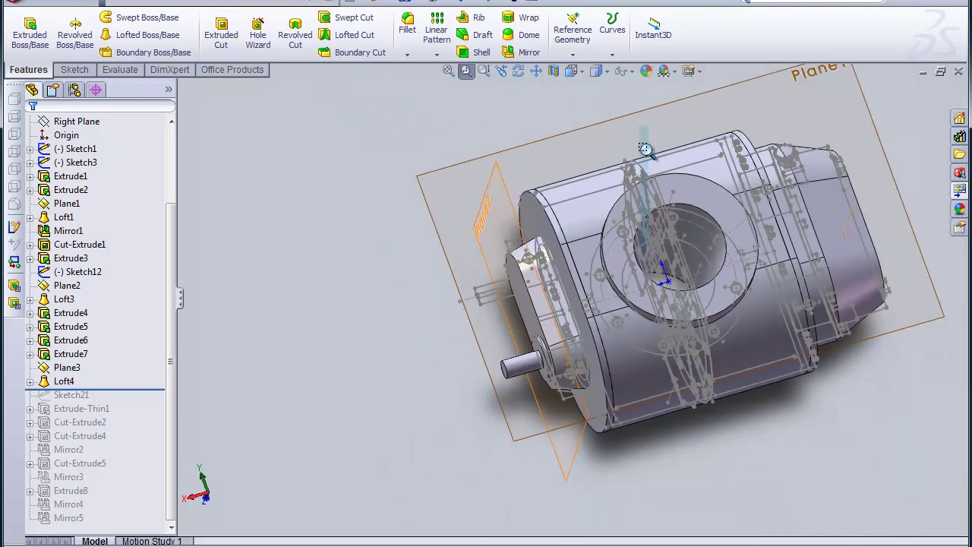
scroll(653, 144, down, 5)
click(448, 71)
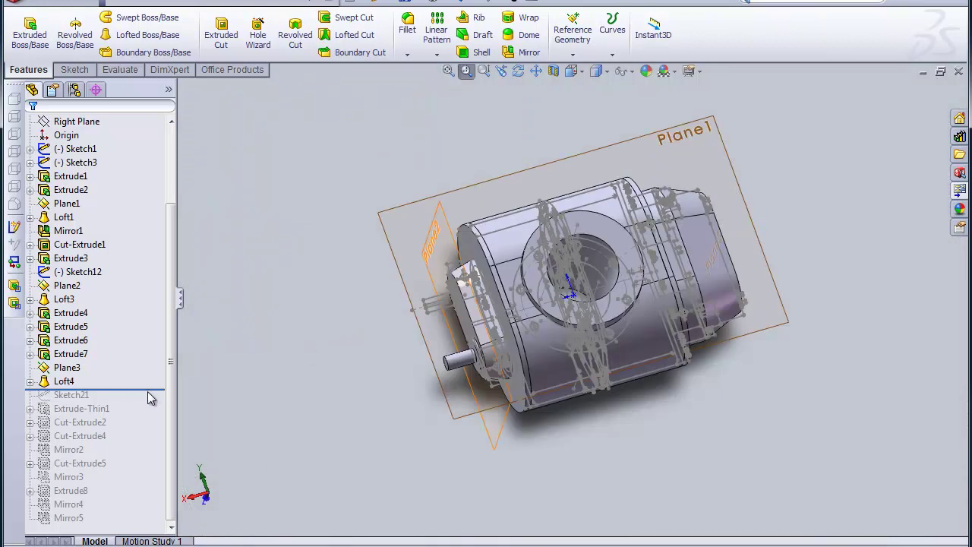
drag(156, 389, 169, 443)
Rotate to a side view and zoom in on the mounting foot
click(519, 70)
drag(505, 186, 629, 493)
right_click(365, 313)
click(395, 322)
click(466, 71)
right_click(613, 323)
click(617, 324)
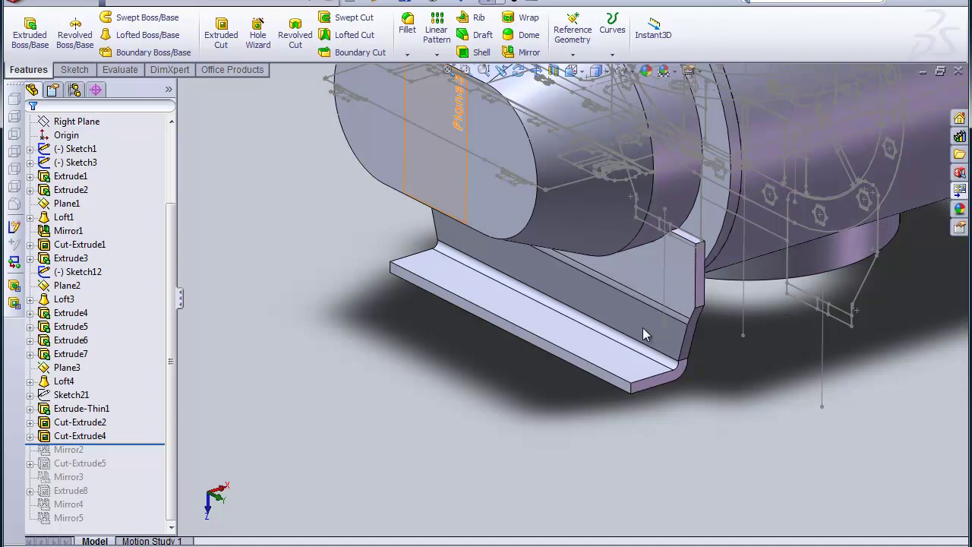
Roll the history to the end, adding Mirror2–Mirror5, Cut-Extrude5 and Extrude8
click(518, 70)
drag(564, 184, 552, 134)
drag(569, 169, 601, 310)
right_click(612, 315)
click(617, 318)
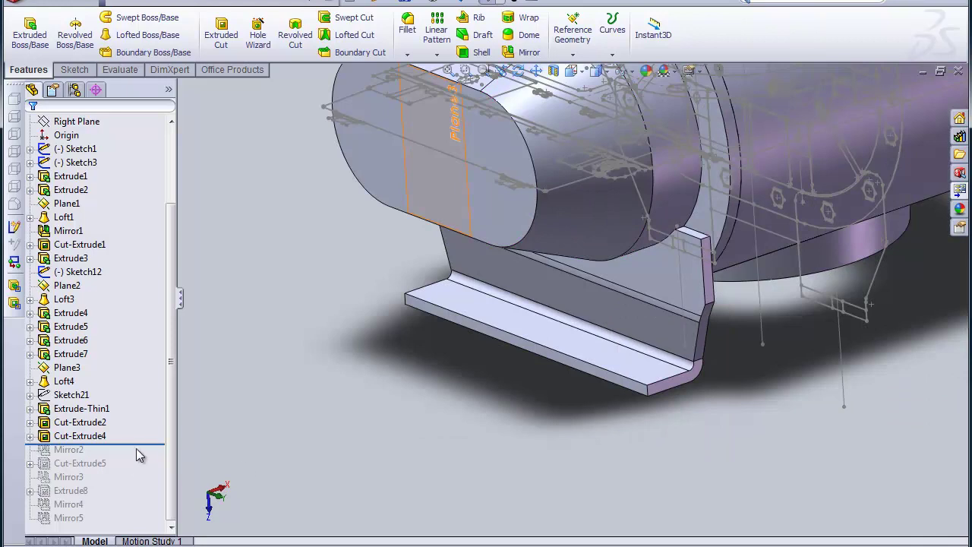
drag(143, 446, 152, 524)
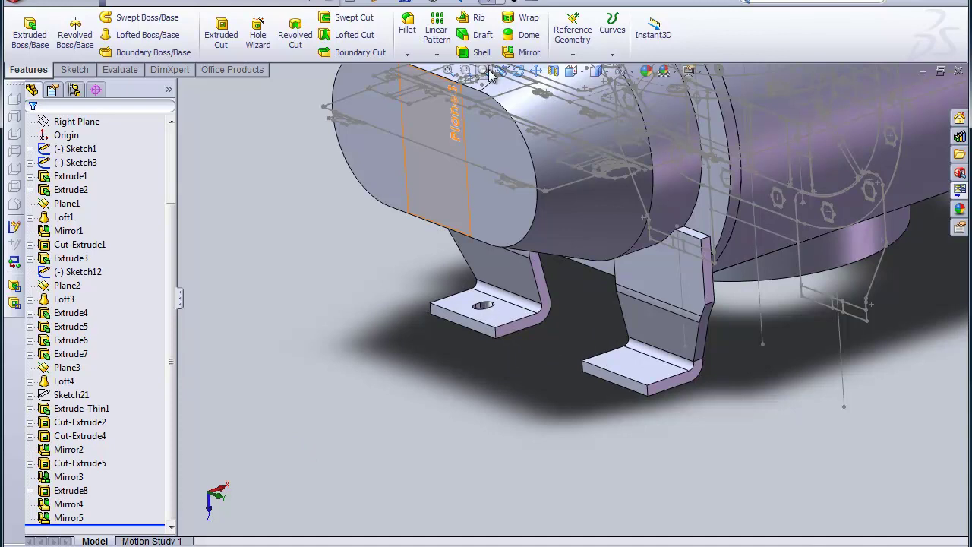
click(518, 71)
drag(483, 240, 462, 131)
click(466, 70)
drag(424, 280, 550, 339)
right_click(503, 250)
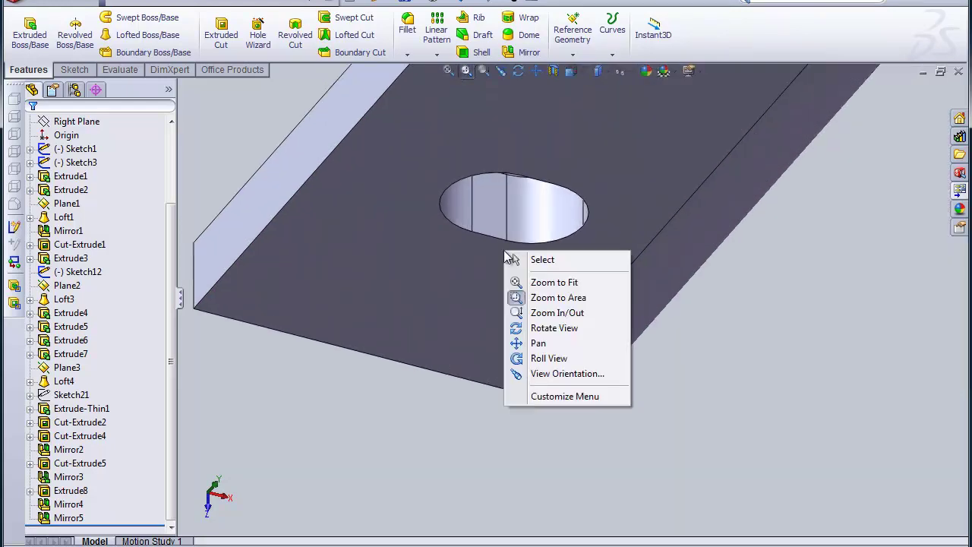
click(532, 256)
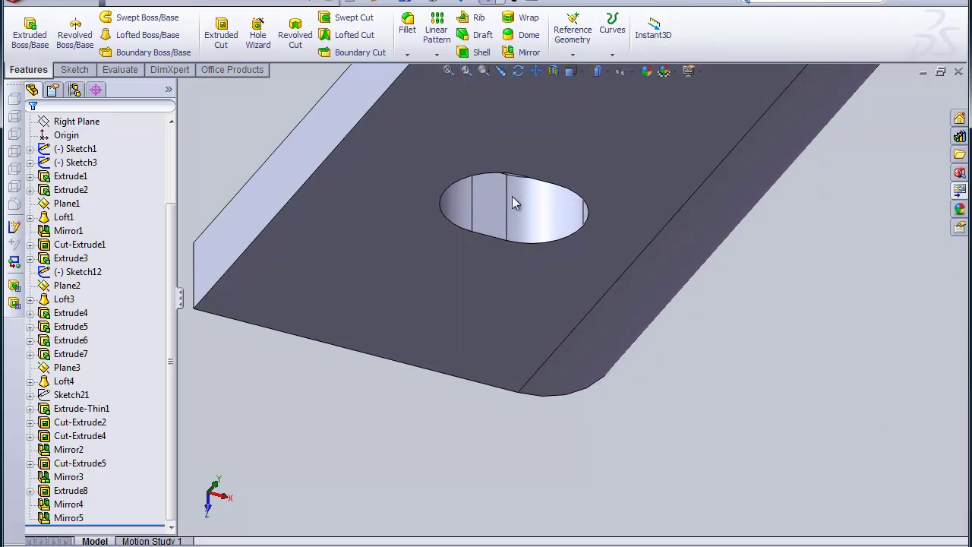
click(448, 70)
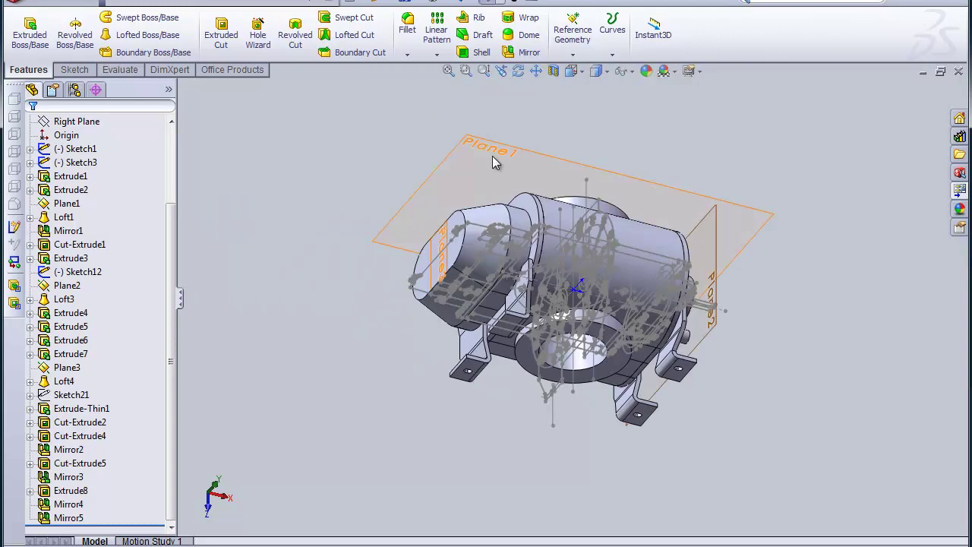